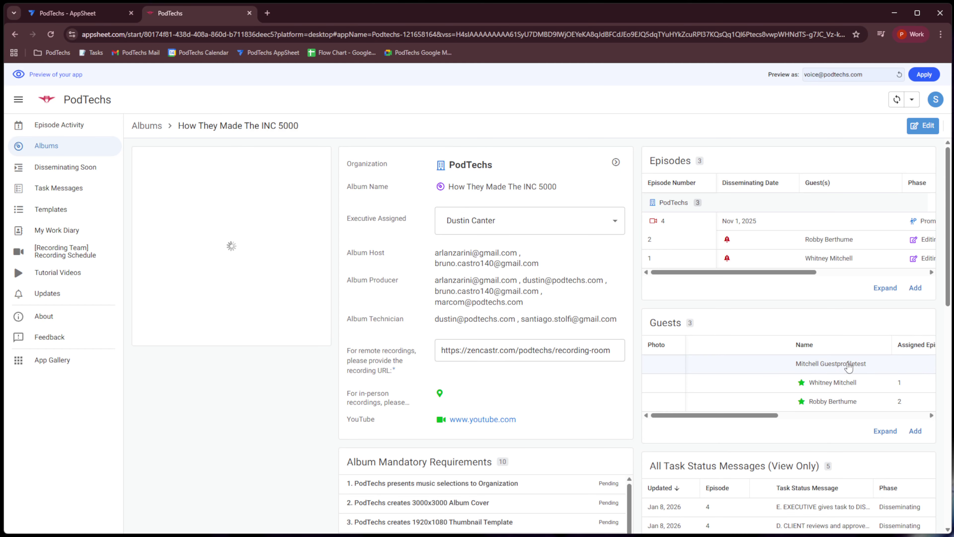
- Add a new guest and enter the guest's first name, last name and e-mail address
left_click(915, 431)
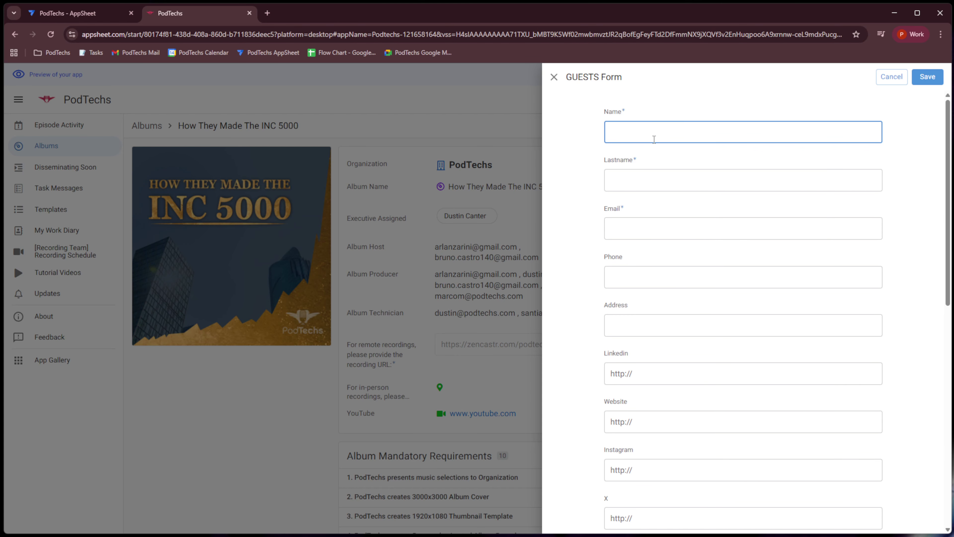
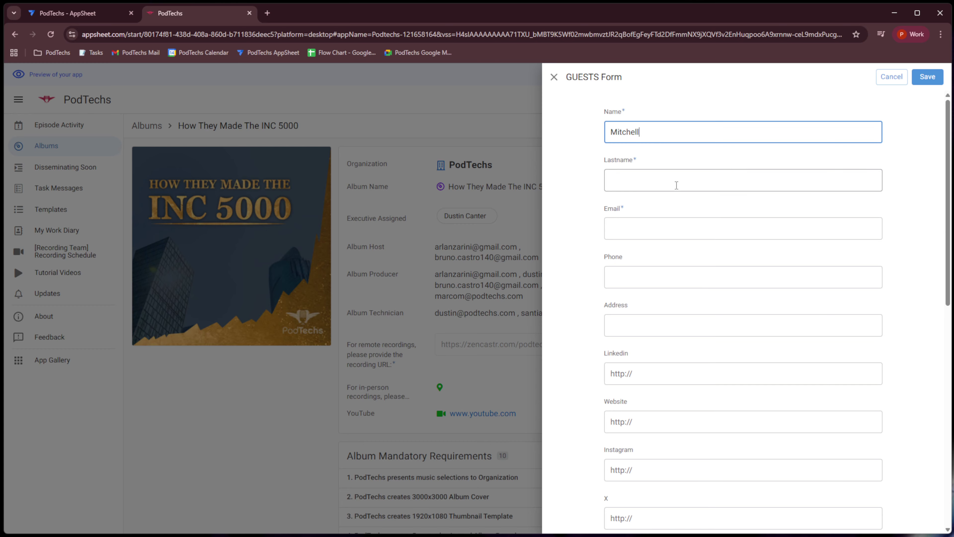
left_click(676, 185)
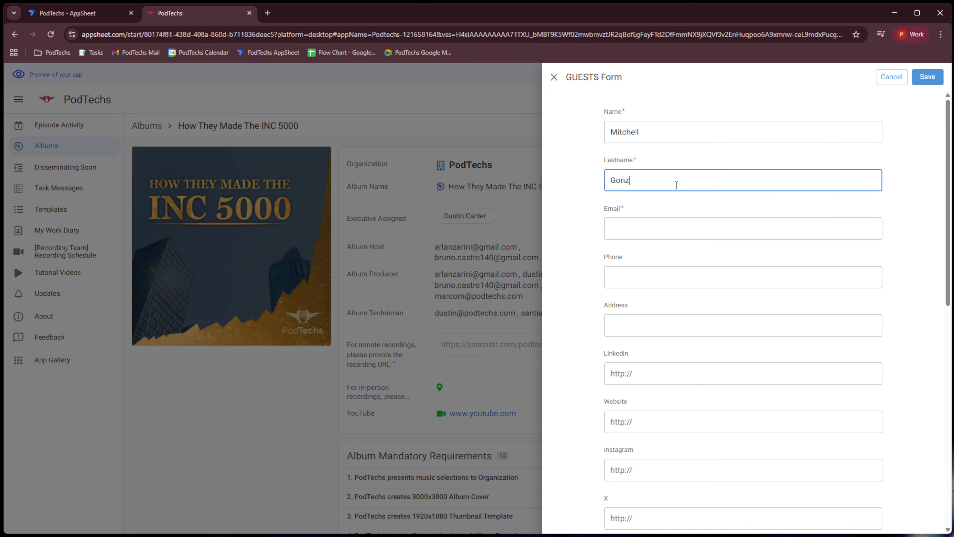
left_click(686, 224)
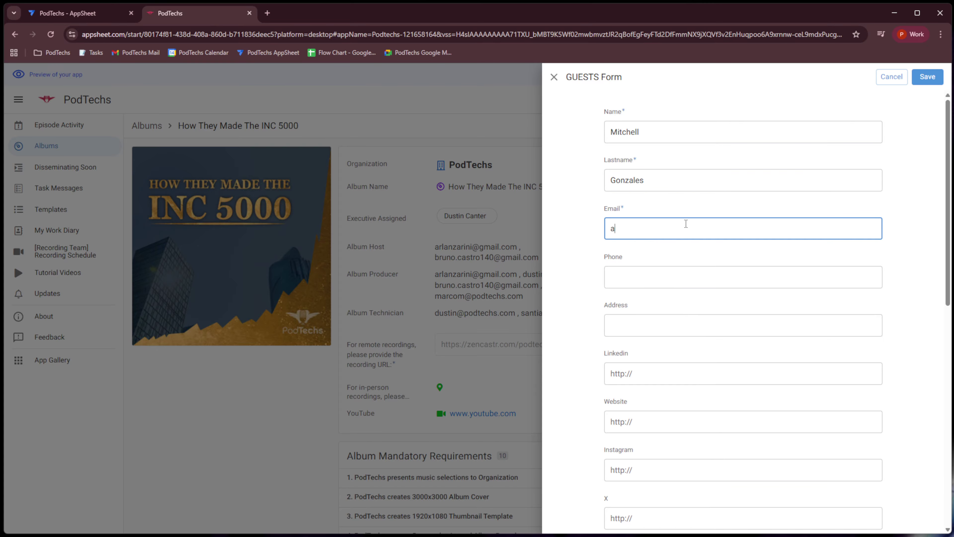
- Set the Guest Profile e-mail invitation to Now and save the guest record
scroll(894, 244, "down", 10)
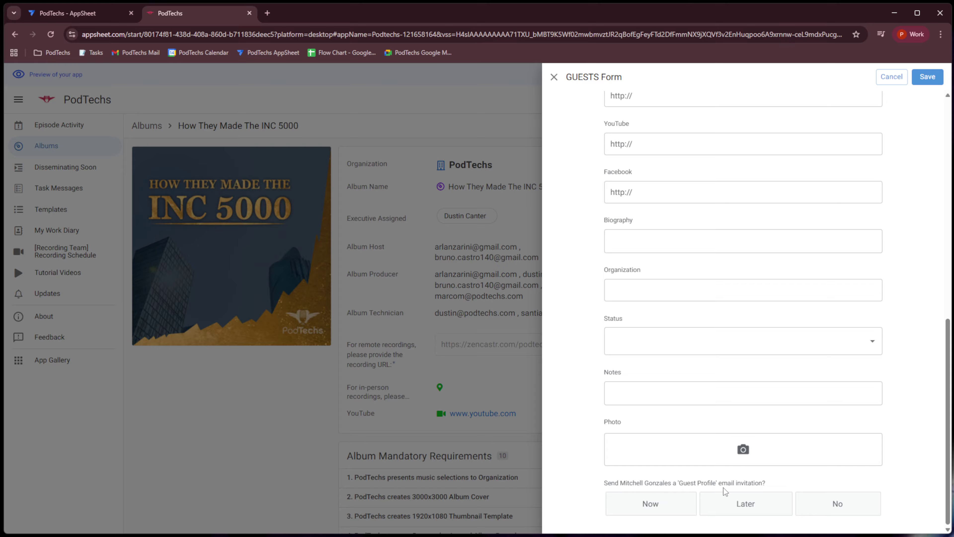
left_click(676, 510)
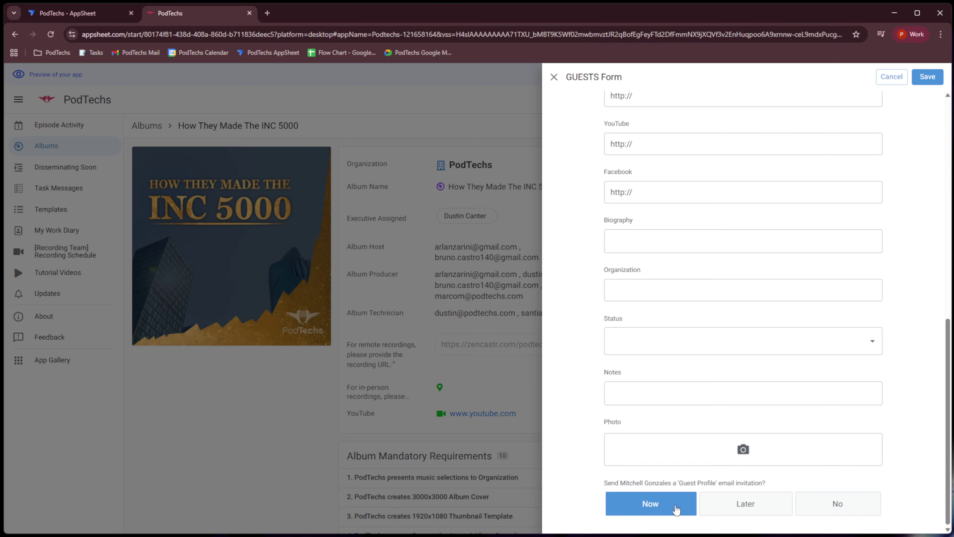
left_click(927, 79)
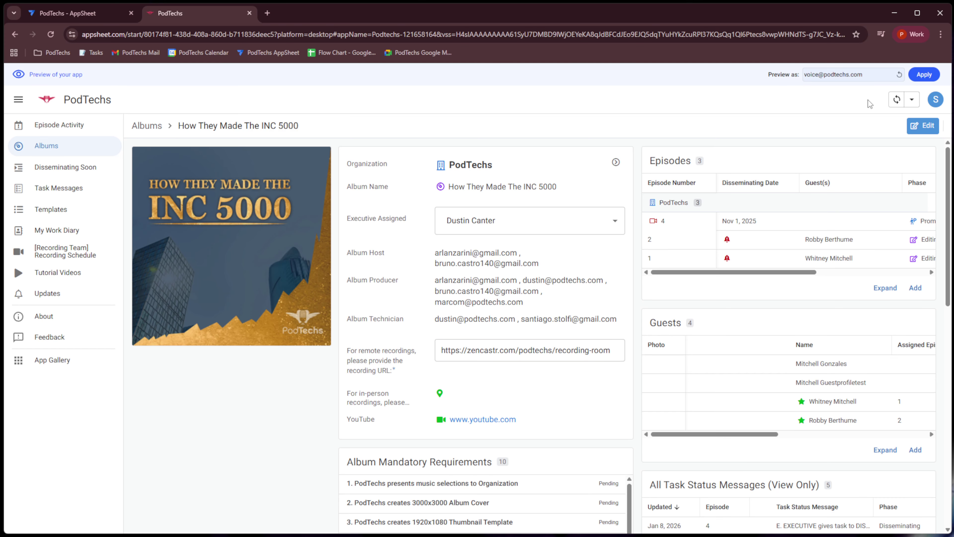
- Open the PodTechs 'RE: Your Podcast' email in Gmail and follow its Guest Profile link
key("alt+Tab")
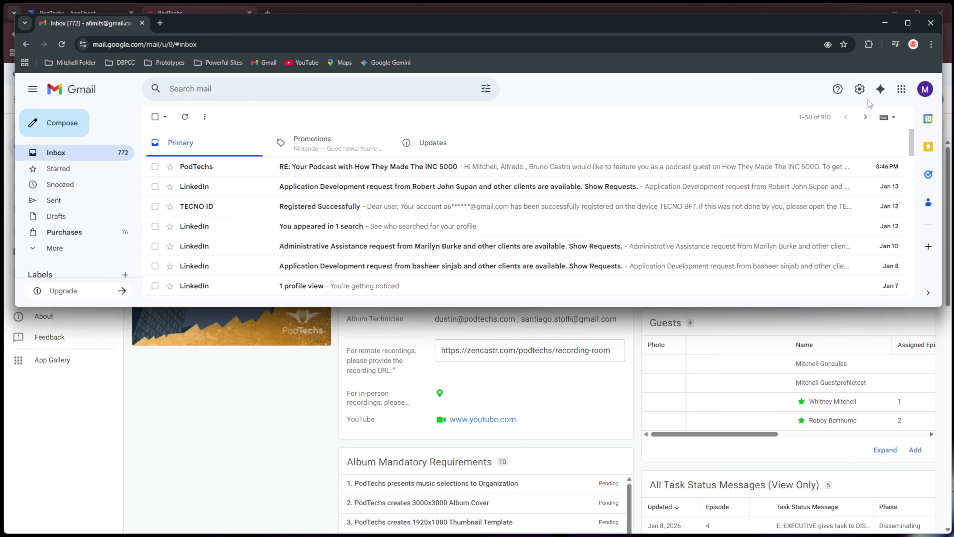
left_click(628, 167)
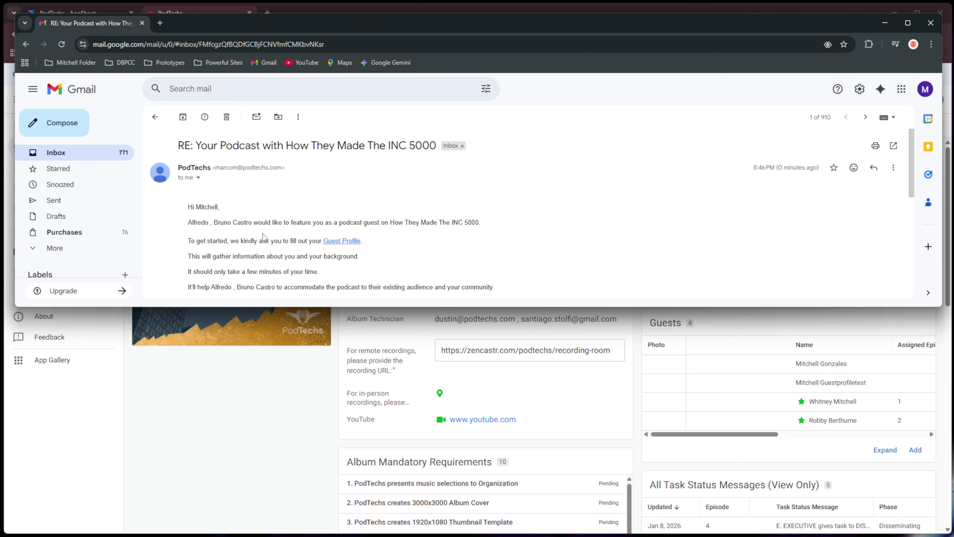
left_click(348, 241)
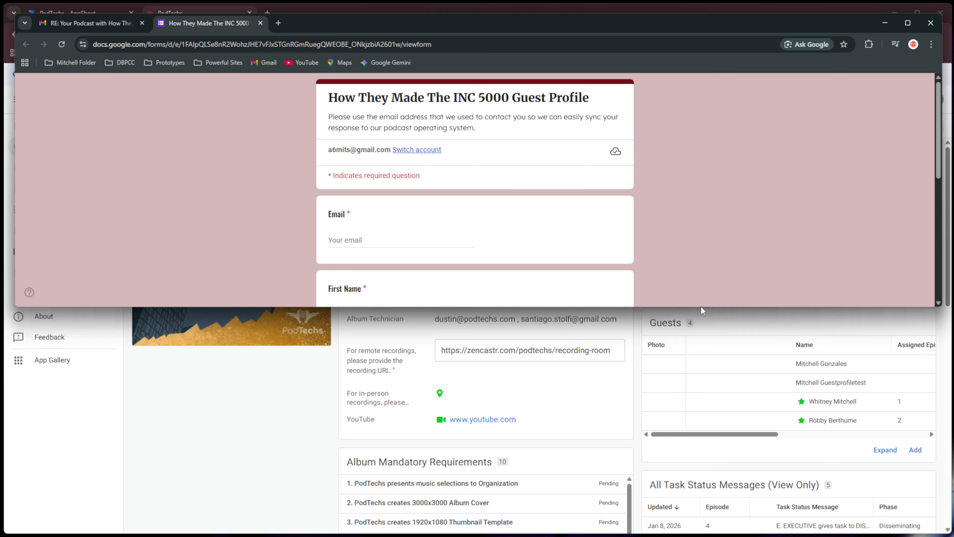
- Answer the Email, First Name and Last Name questions with the guest's details on page 1
left_click_drag(700, 308, 711, 526)
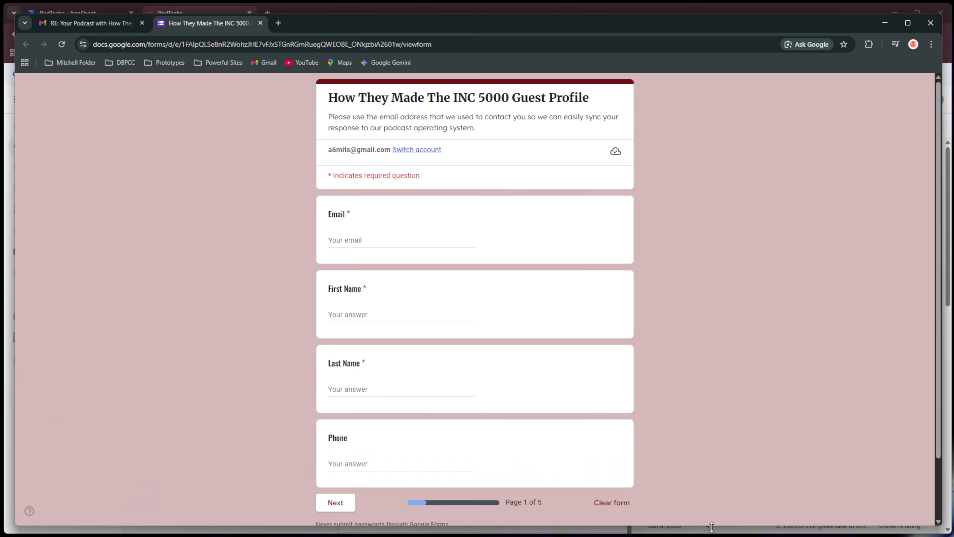
left_click(438, 240)
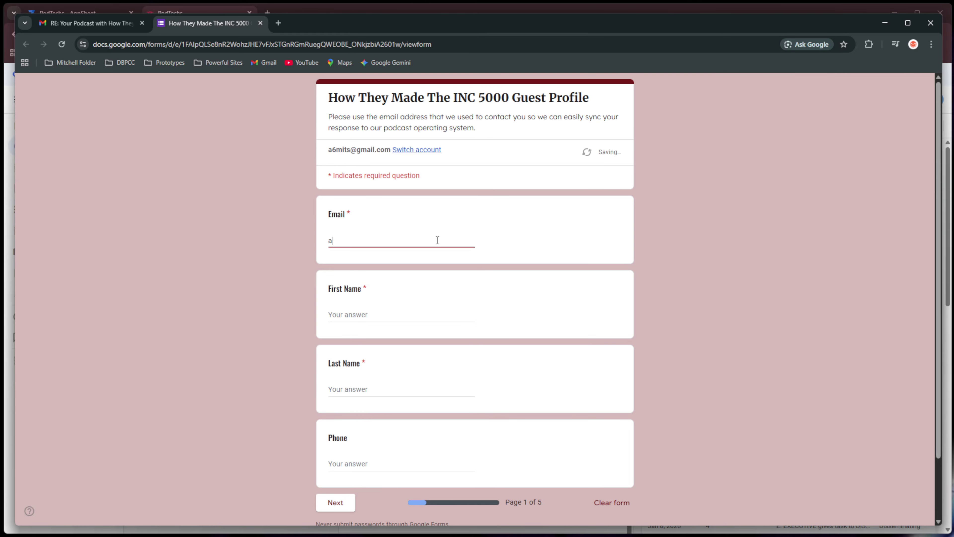
left_click(409, 314)
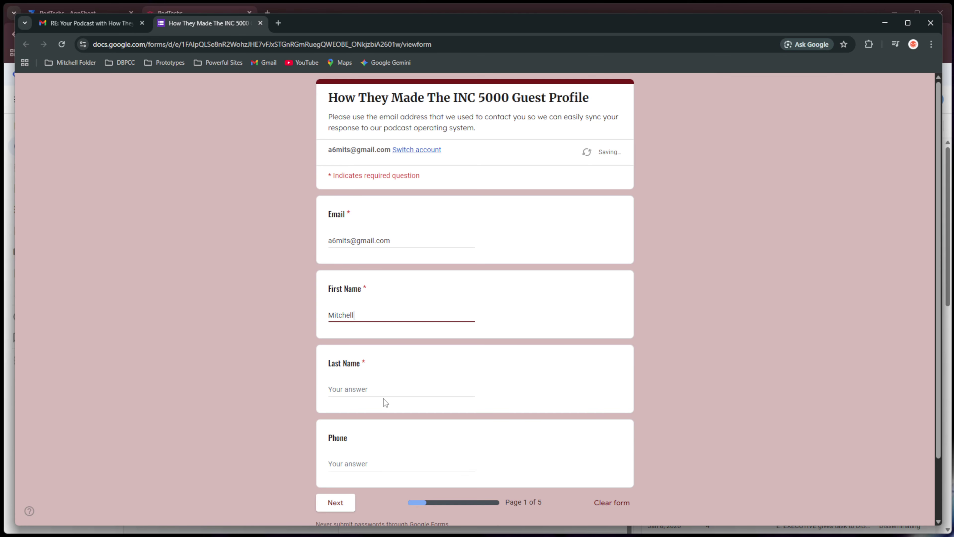
left_click(384, 392)
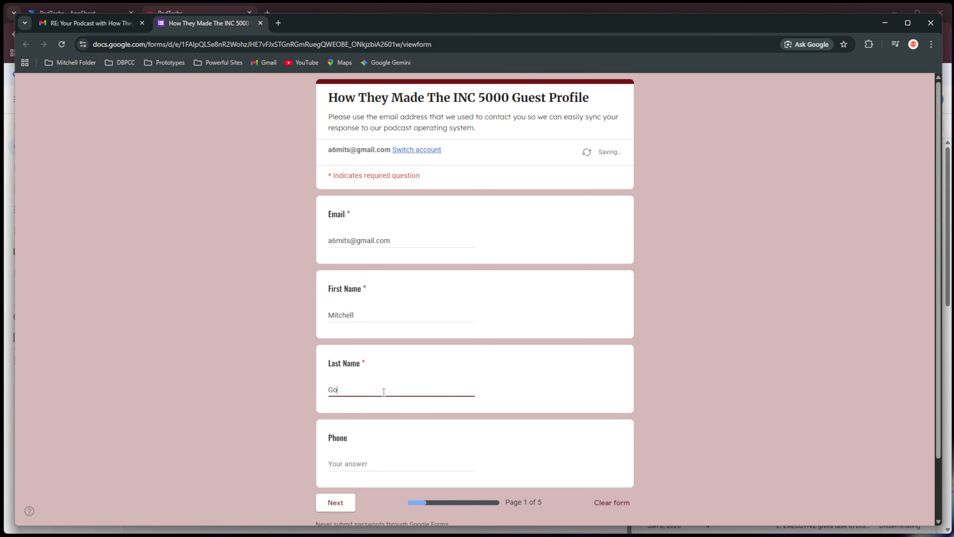
scroll(387, 398, "down", 2)
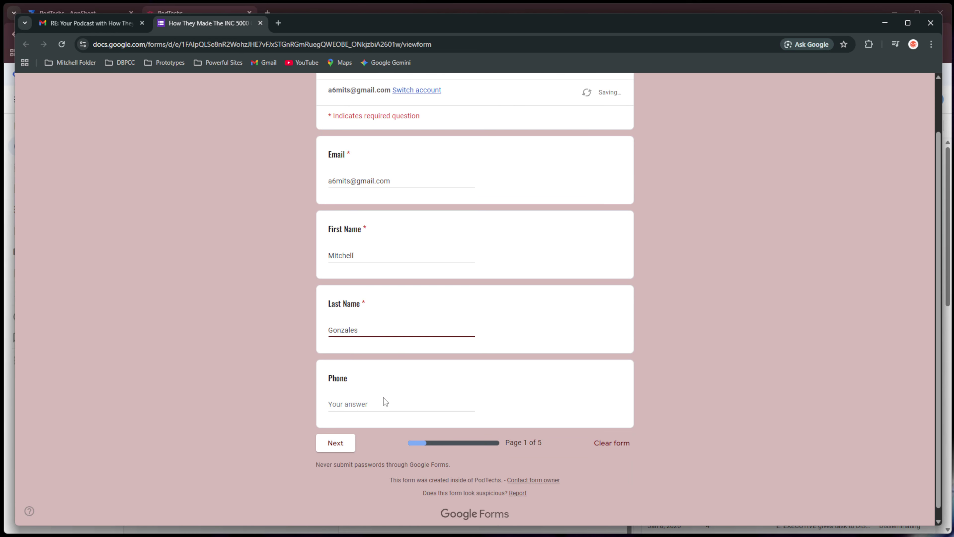
left_click(348, 434)
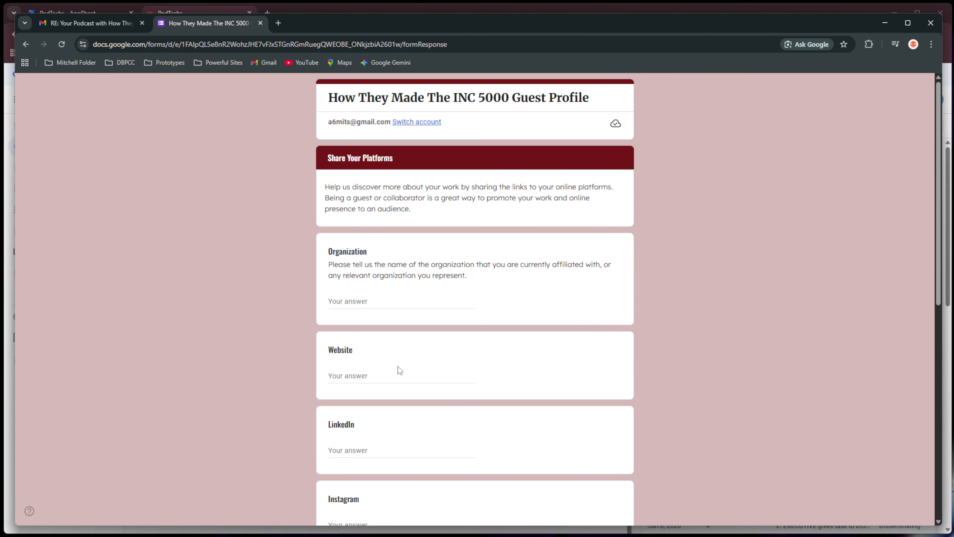
- Skip the Share Your Platforms page, leaving every platform link blank
scroll(398, 366, "down", 8)
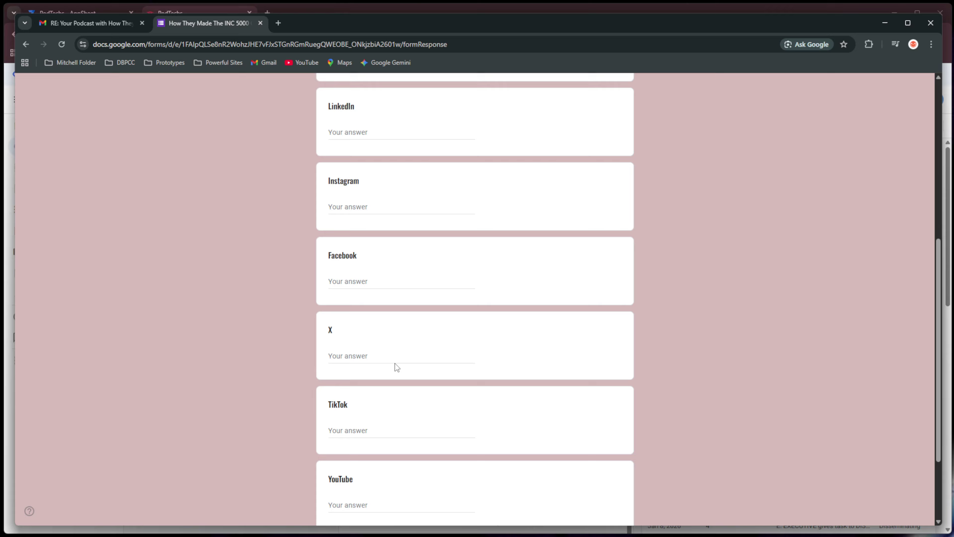
scroll(395, 363, "down", 3)
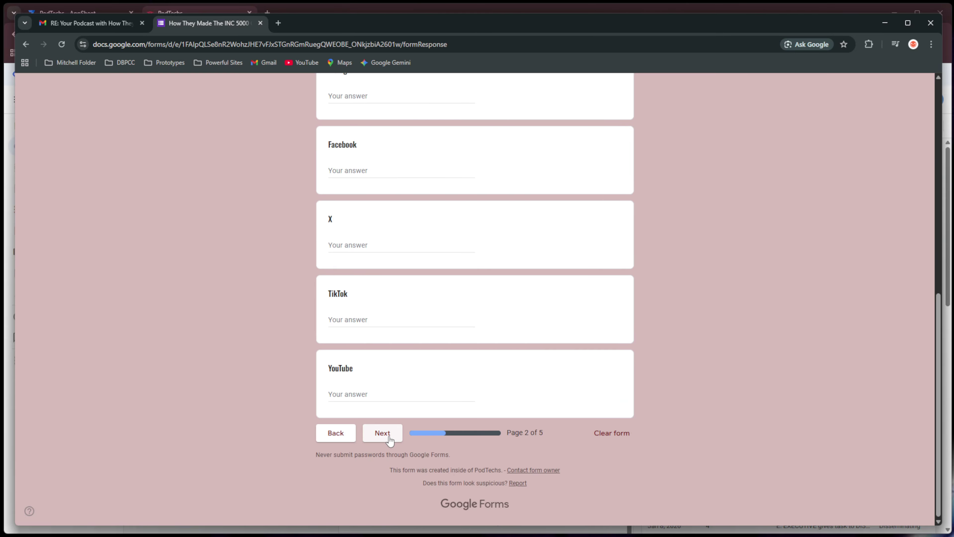
left_click(390, 436)
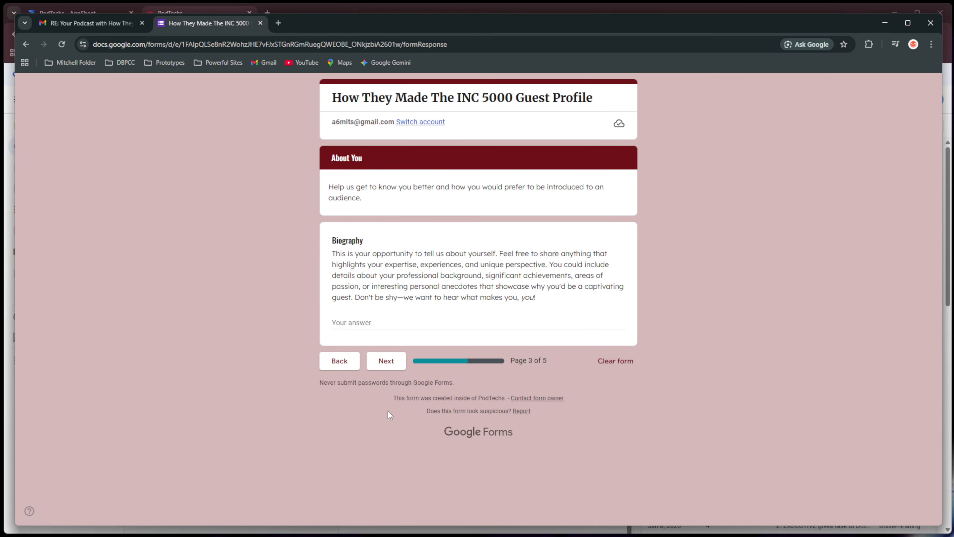
- Write the Biography as 'This can contain multiple lines.' and 'Biography goes here' on two lines
left_click(390, 323)
type("This")
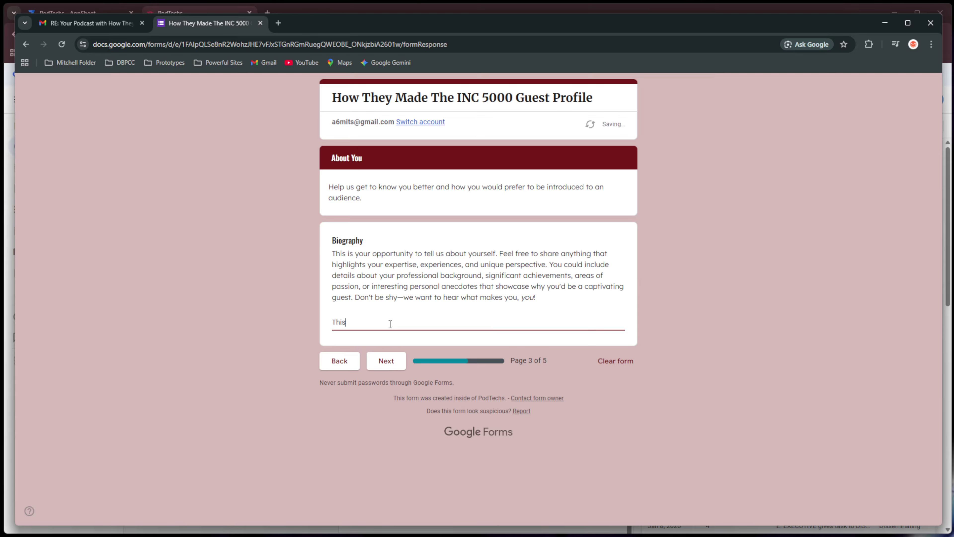
type(" can contain multiple lines.")
key("Return")
key("Return")
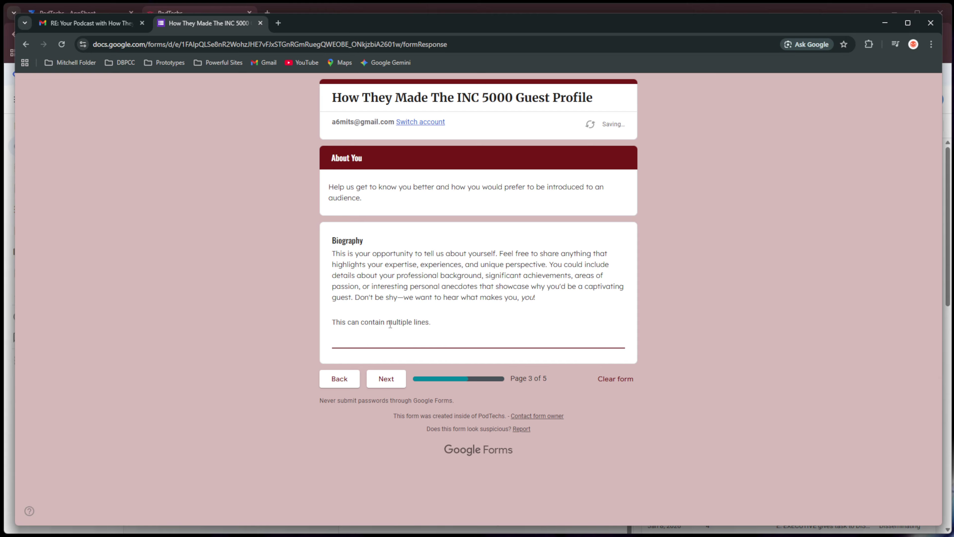
type("Biography goes here...")
- Skip the guest questions, add the remark 'This is a test entry' and submit the profile
left_click(391, 382)
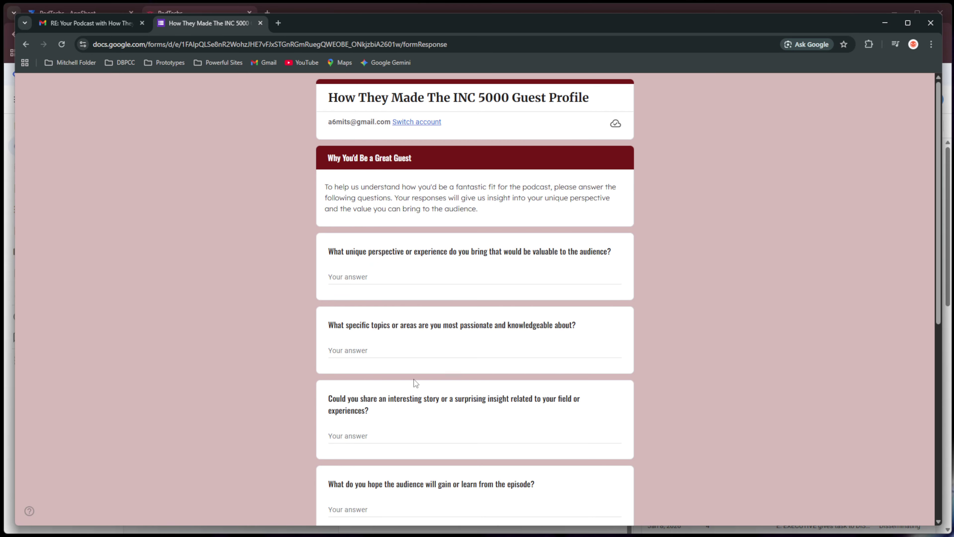
scroll(474, 305, "down", 8)
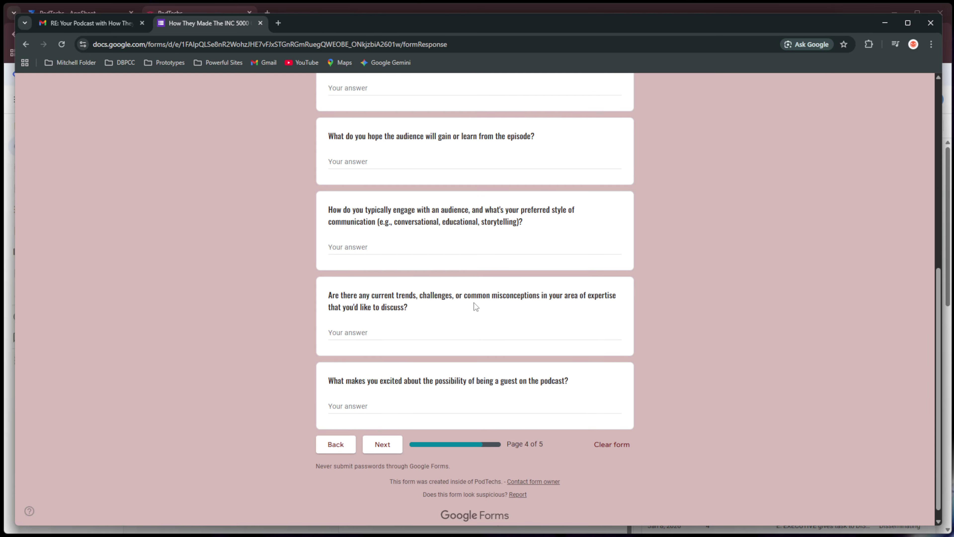
left_click(391, 444)
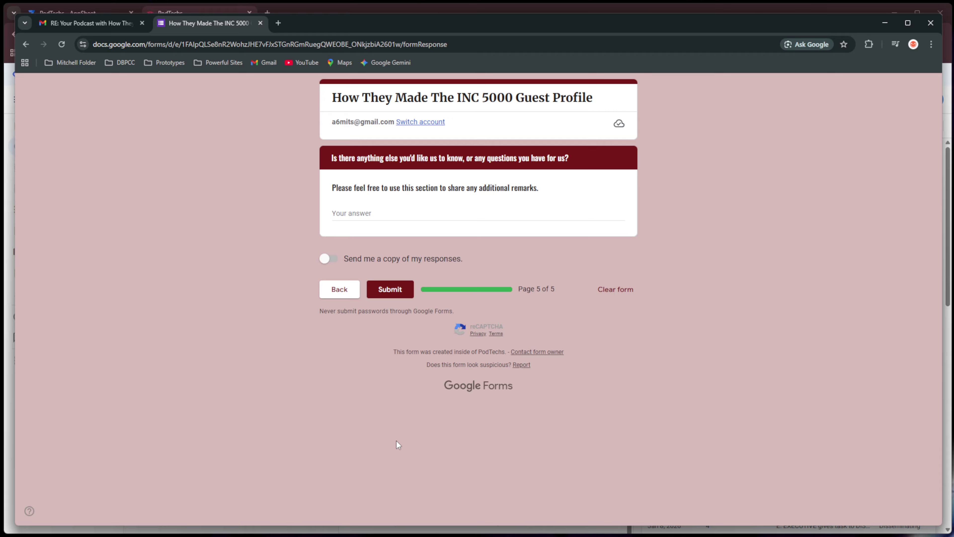
left_click(433, 216)
type("Thi")
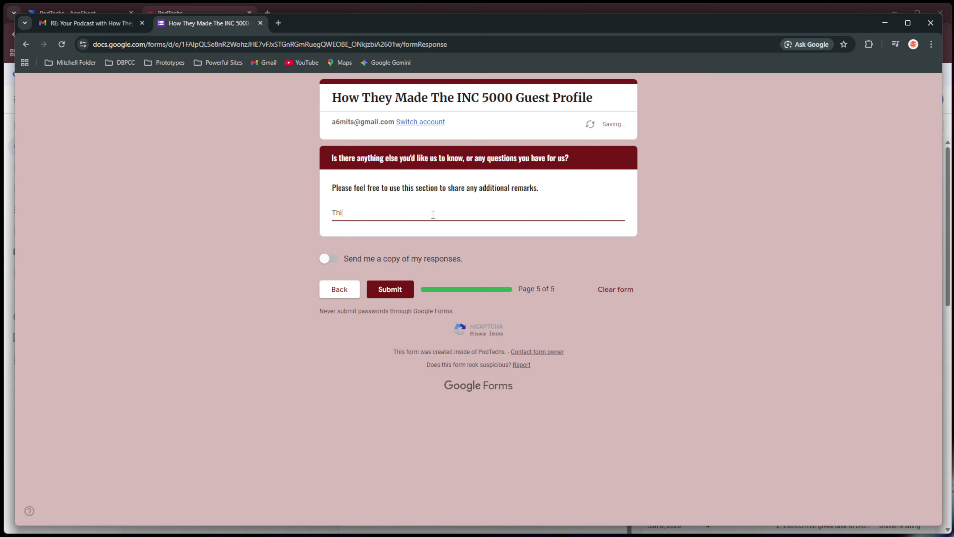
type("s is a test entry")
left_click(404, 300)
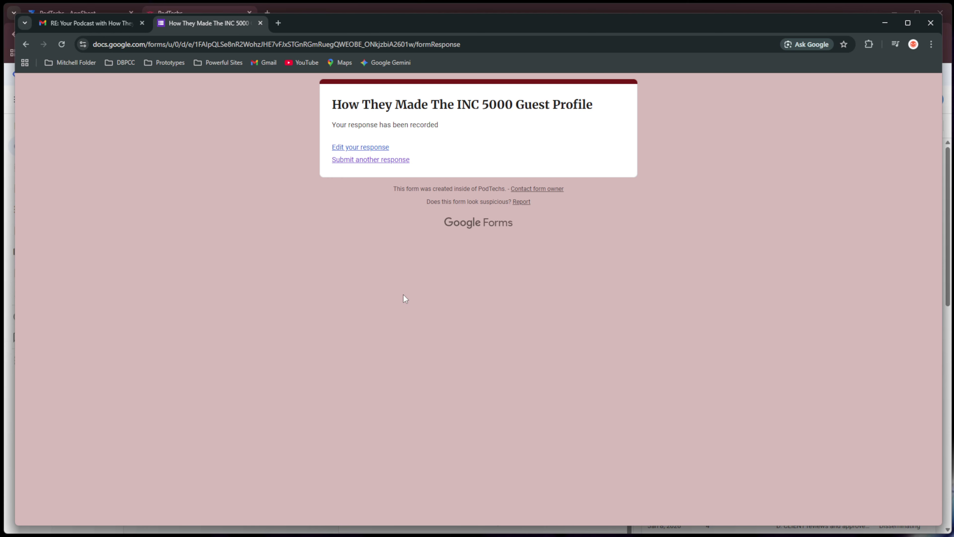
- Sync AppSheet and open the new guest's row in Guests to view the biography
key("alt+Tab")
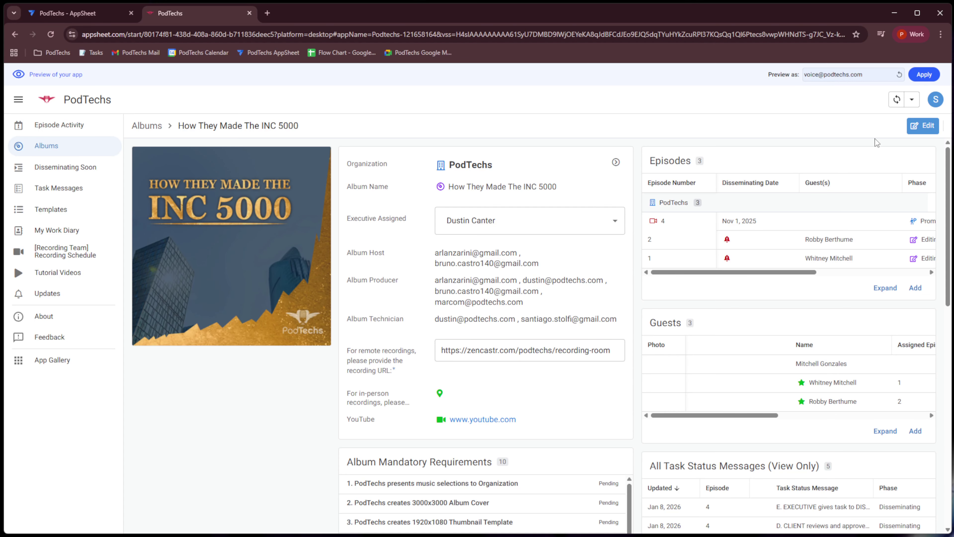
left_click(897, 100)
left_click(771, 368)
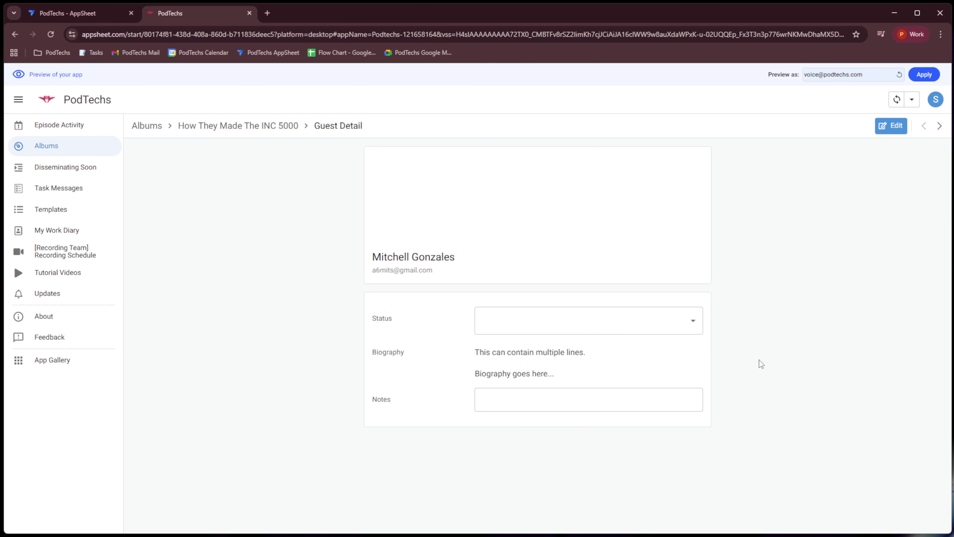